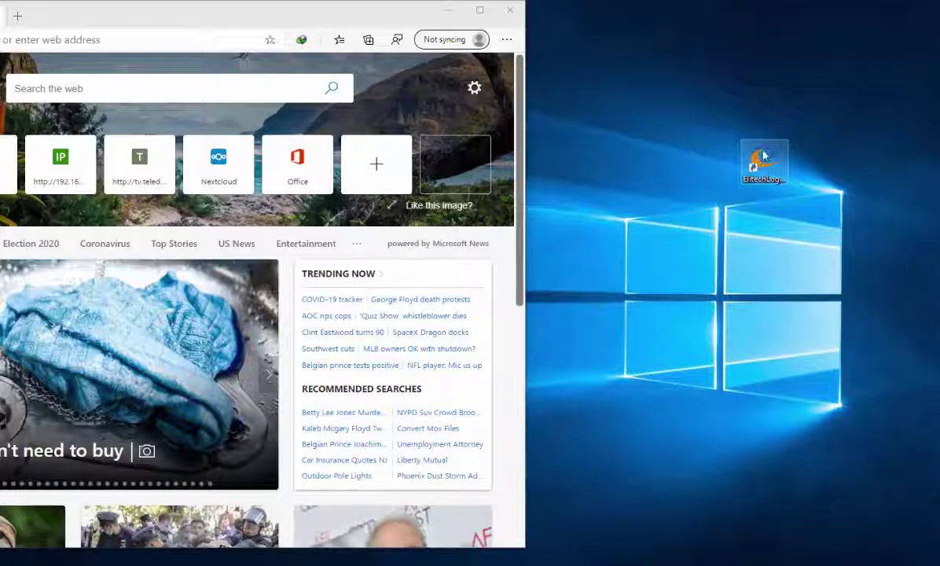
- Launch ElitechLog from the desktop and log in with the account password
click(763, 156)
double_click(764, 156)
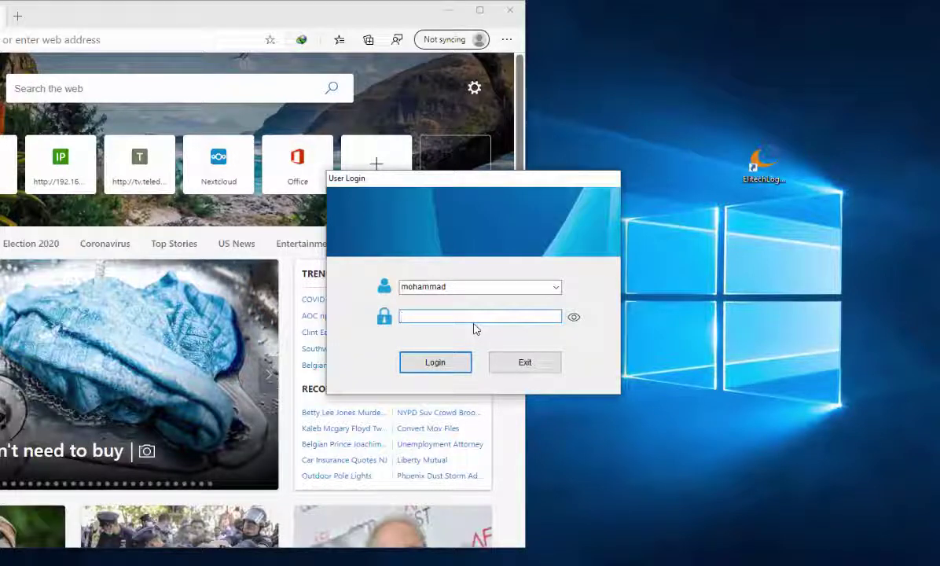
text(******)
key(Return)
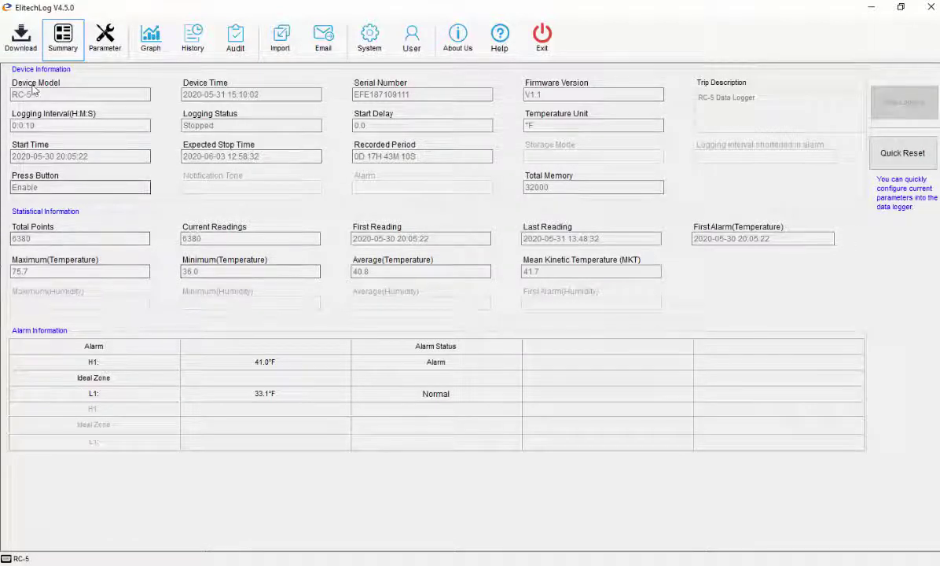
- Open the data logger's parameters and examine the hour, minute and second choices for the logging interval
click(105, 53)
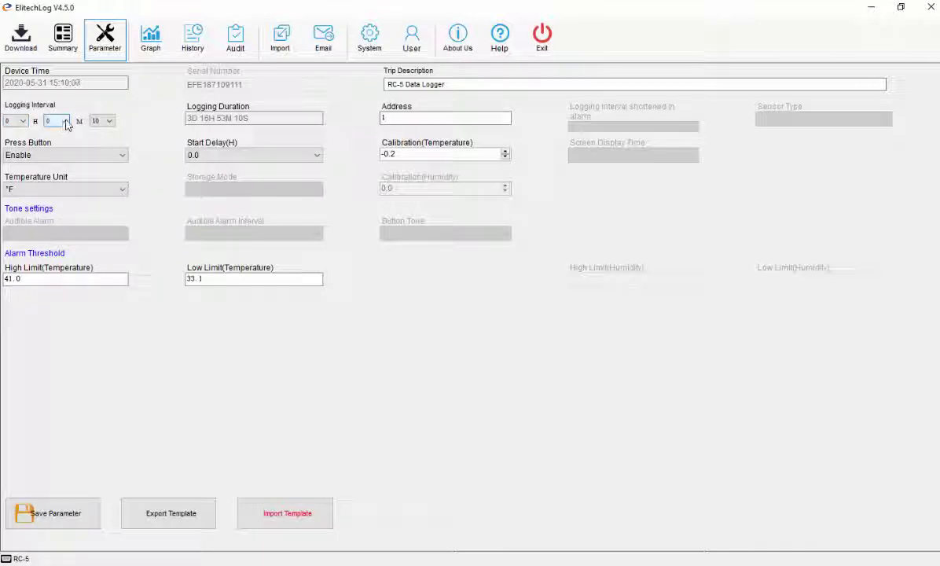
click(23, 122)
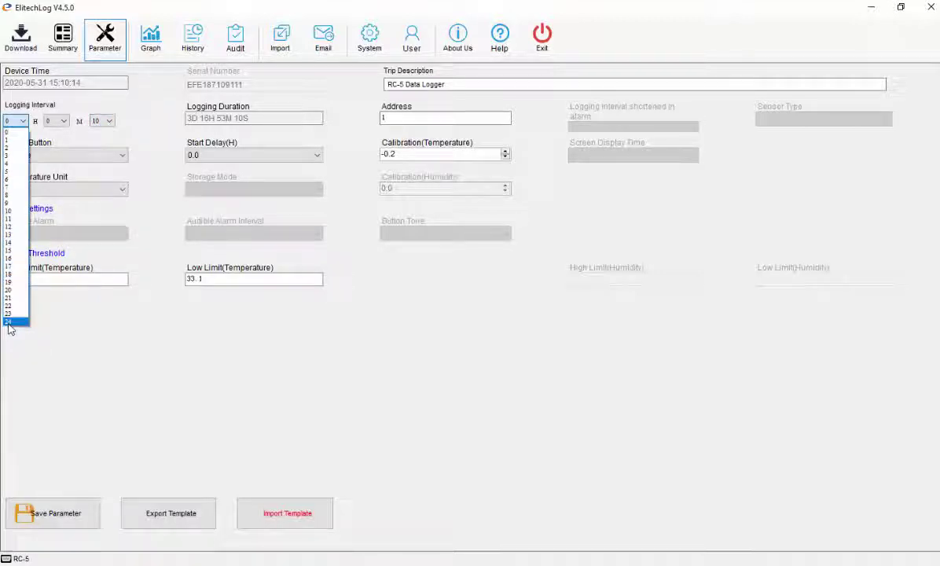
click(41, 98)
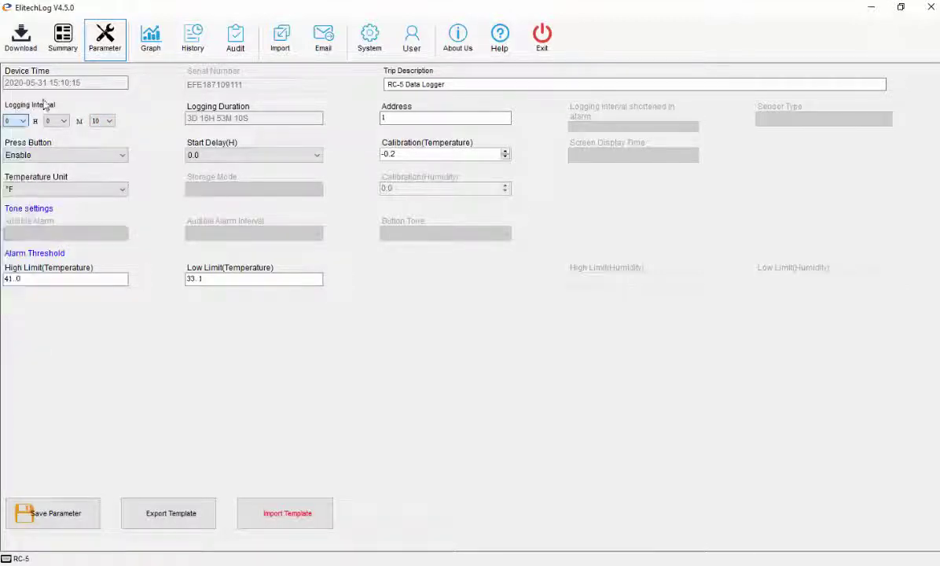
click(61, 122)
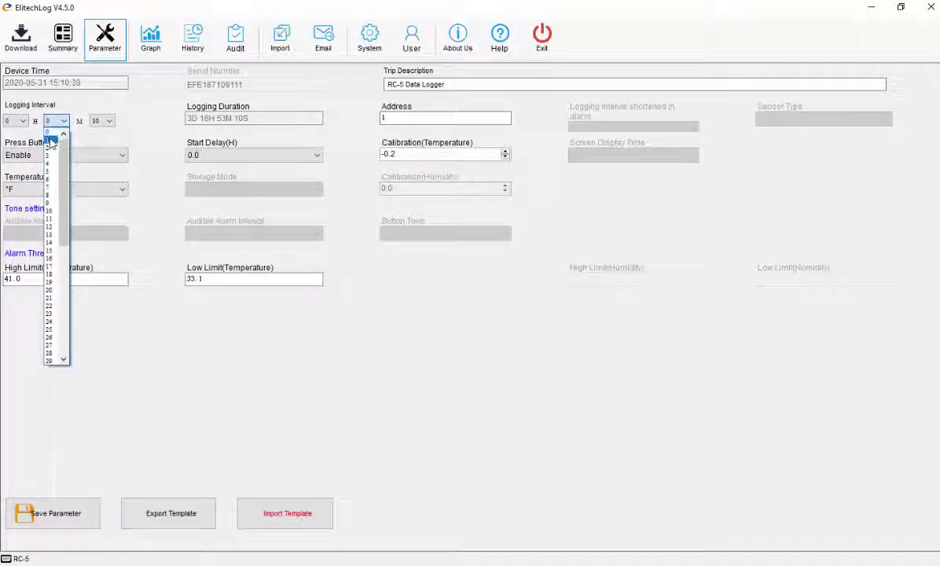
click(69, 108)
click(109, 123)
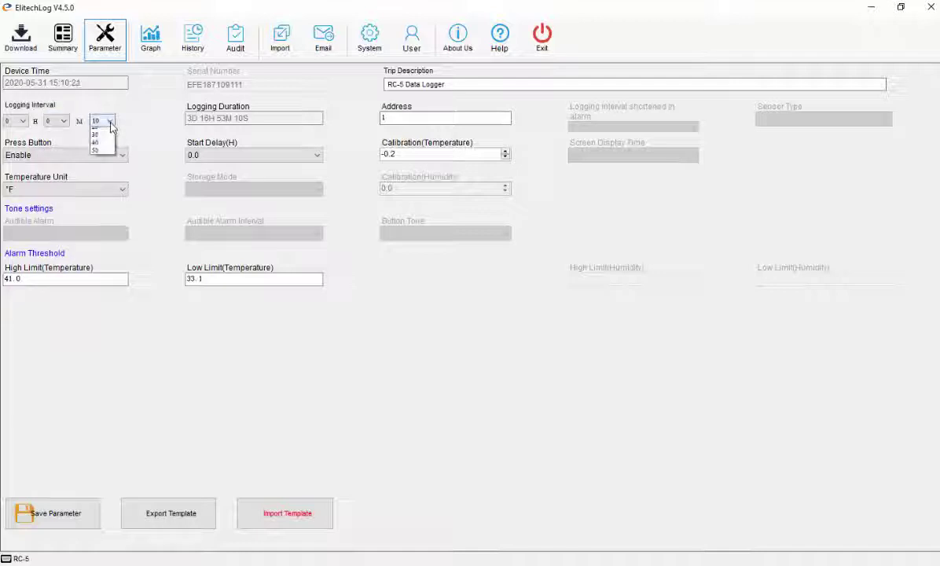
click(129, 108)
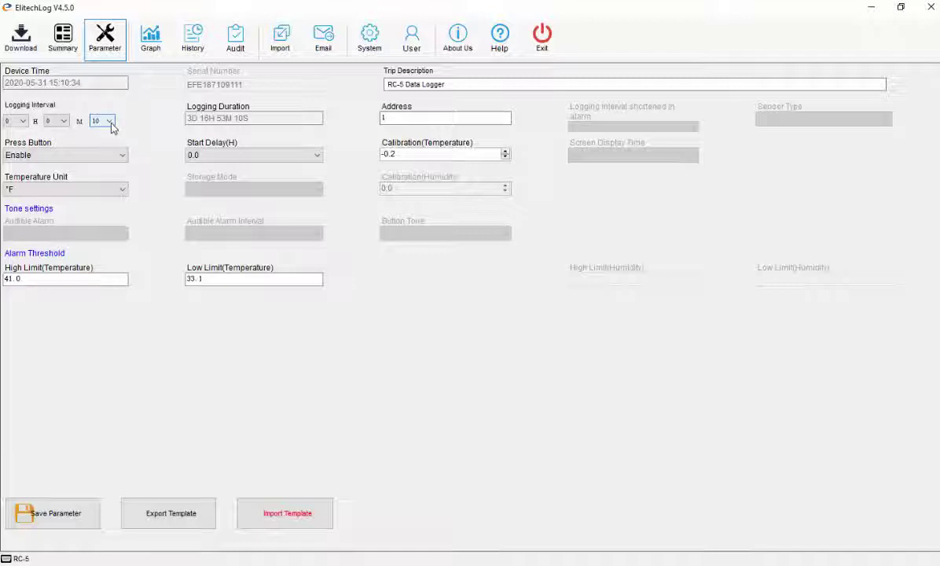
click(101, 122)
- Examine the Press Button setting and the available temperature units
click(20, 158)
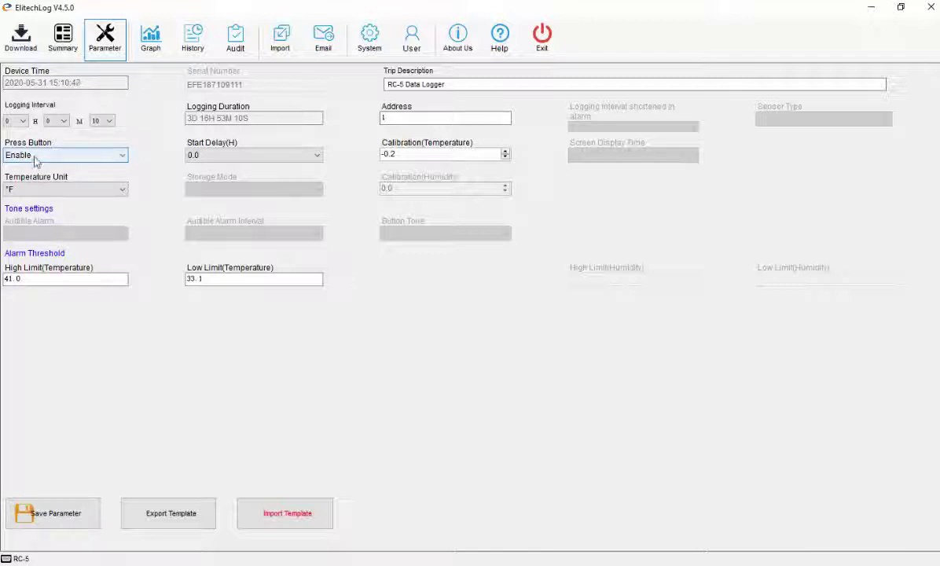
click(26, 191)
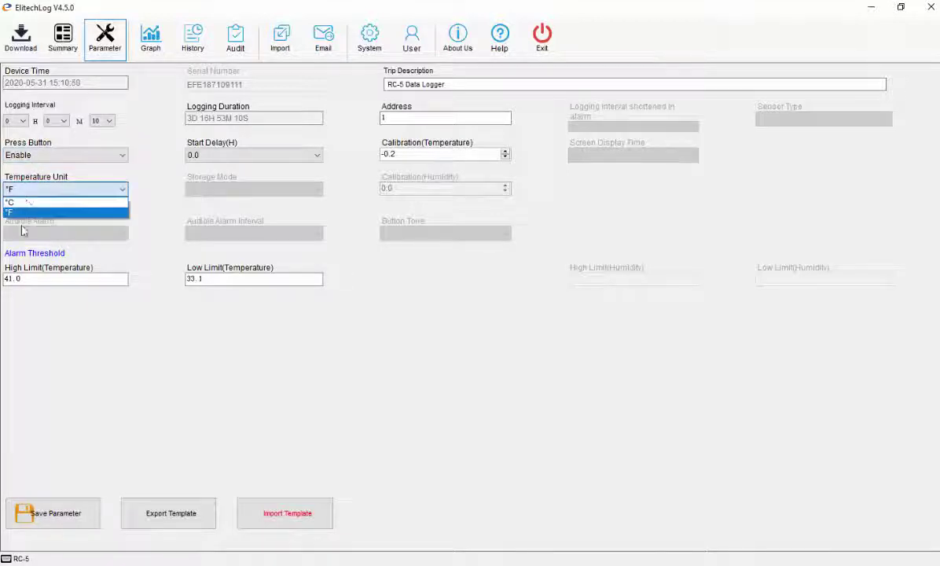
click(187, 303)
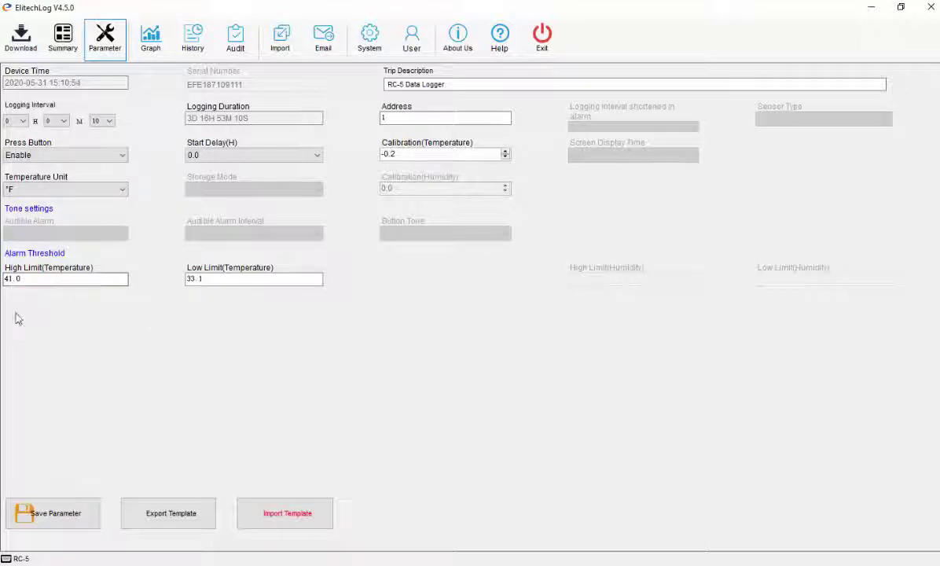
- Inspect the high and low temperature limits of the alarm threshold
click(193, 279)
click(33, 280)
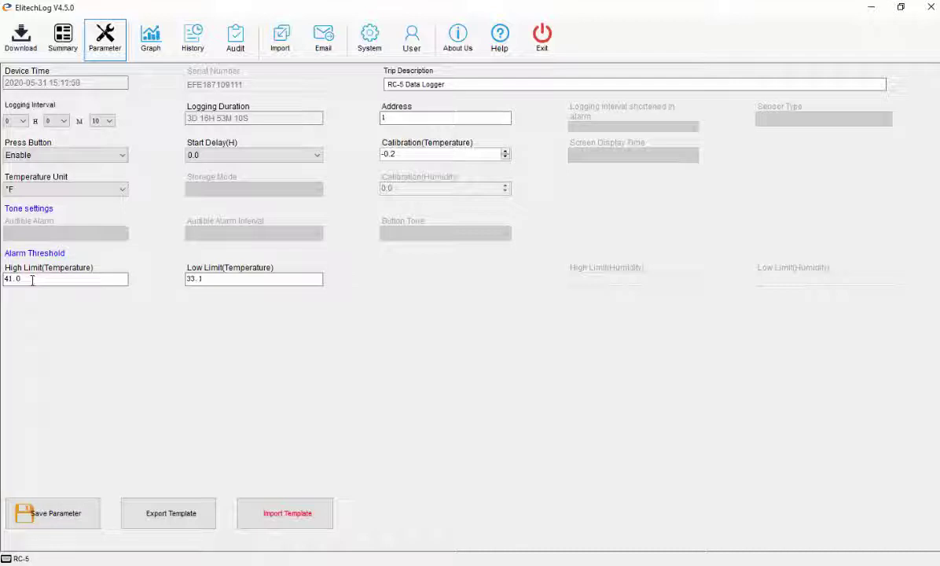
key(Tab)
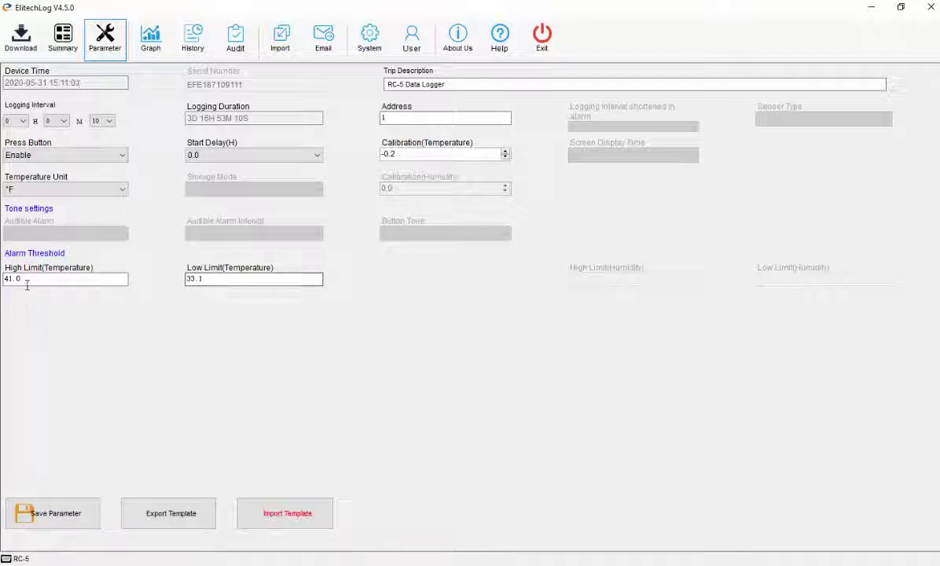
click(27, 283)
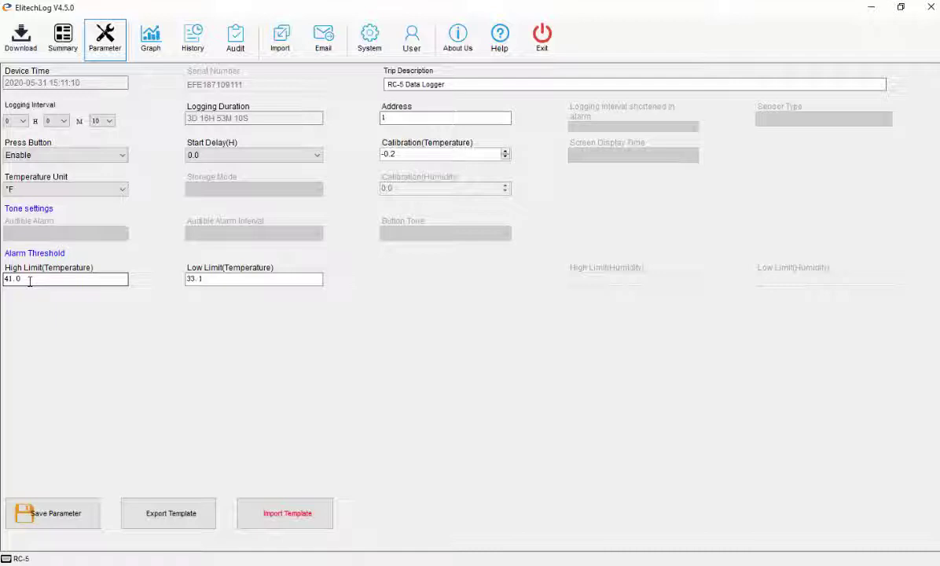
drag(29, 281, 1, 284)
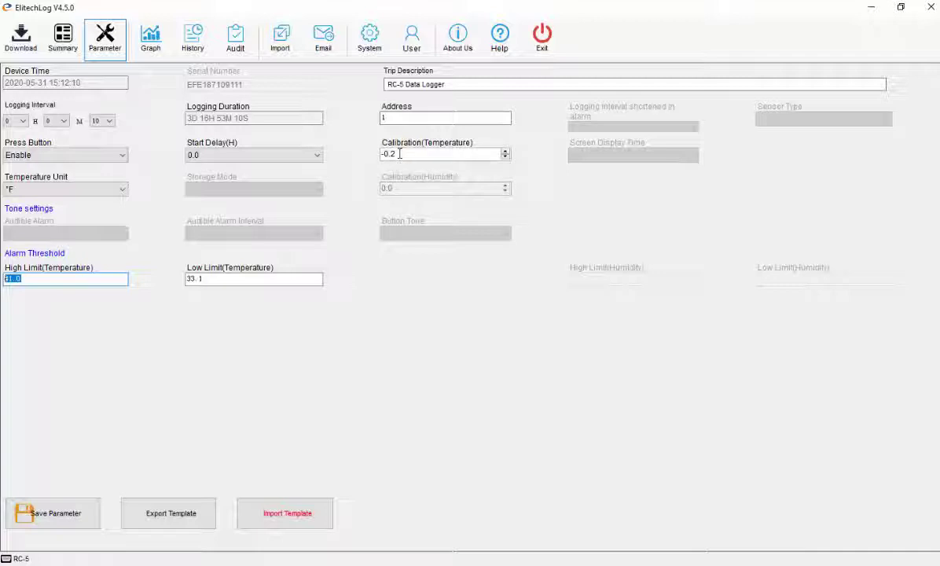
- Save the current parameters to the RC-5 data logger and acknowledge the reminder
click(51, 520)
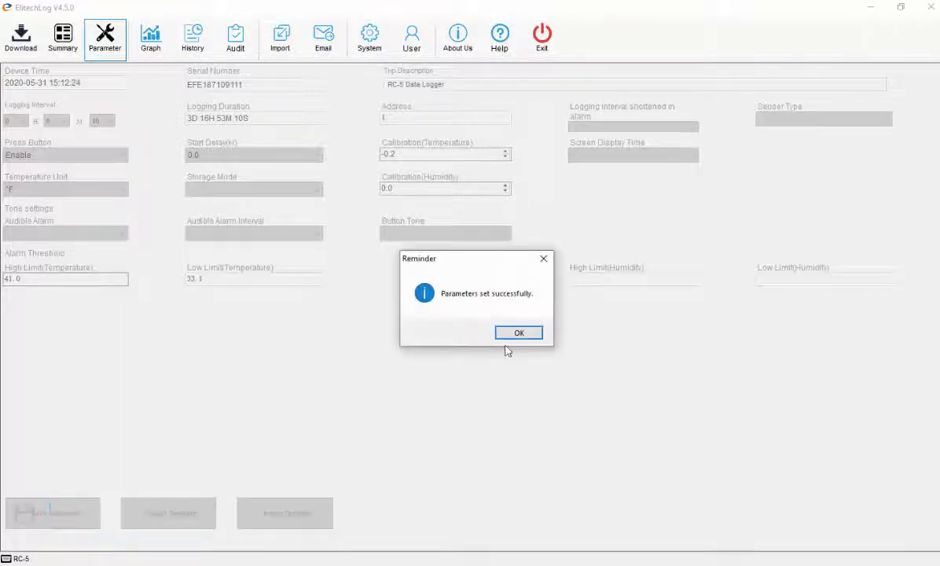
click(519, 332)
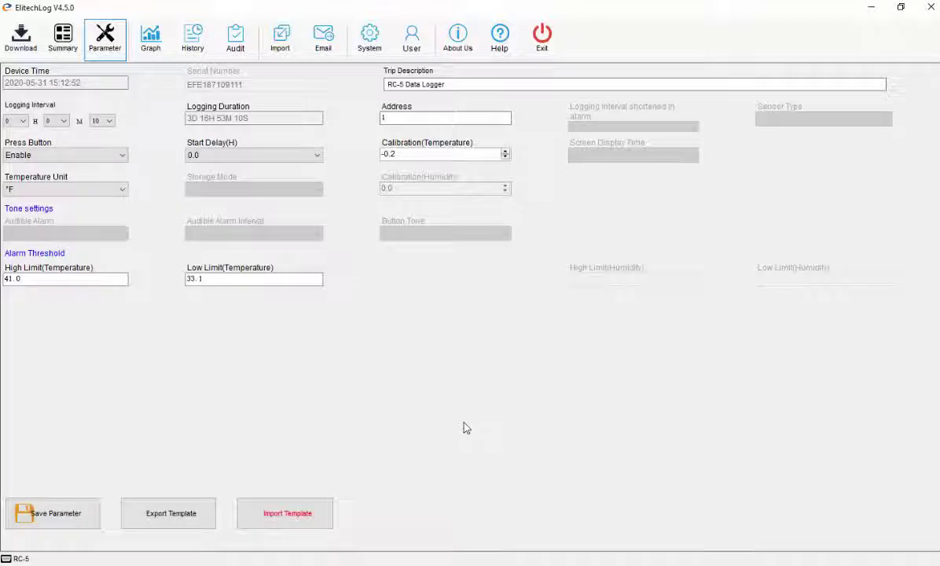
click(193, 279)
- Open the system settings and examine the choices for date format, time format and language, keeping English
click(367, 46)
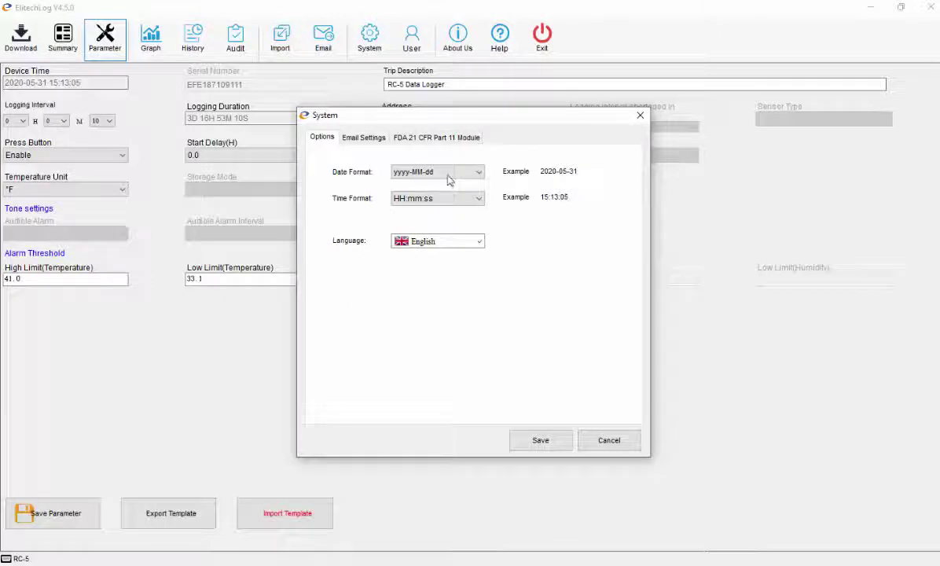
click(426, 175)
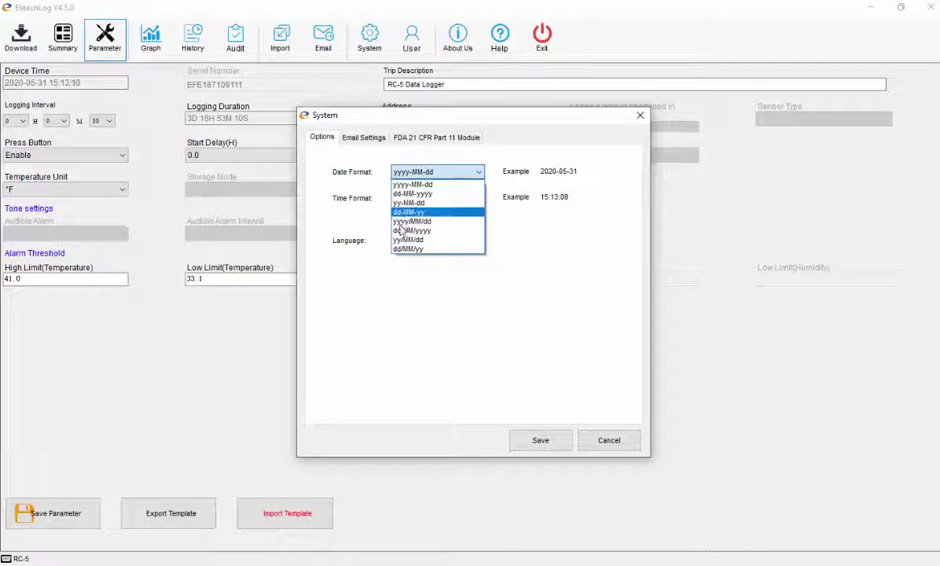
click(407, 305)
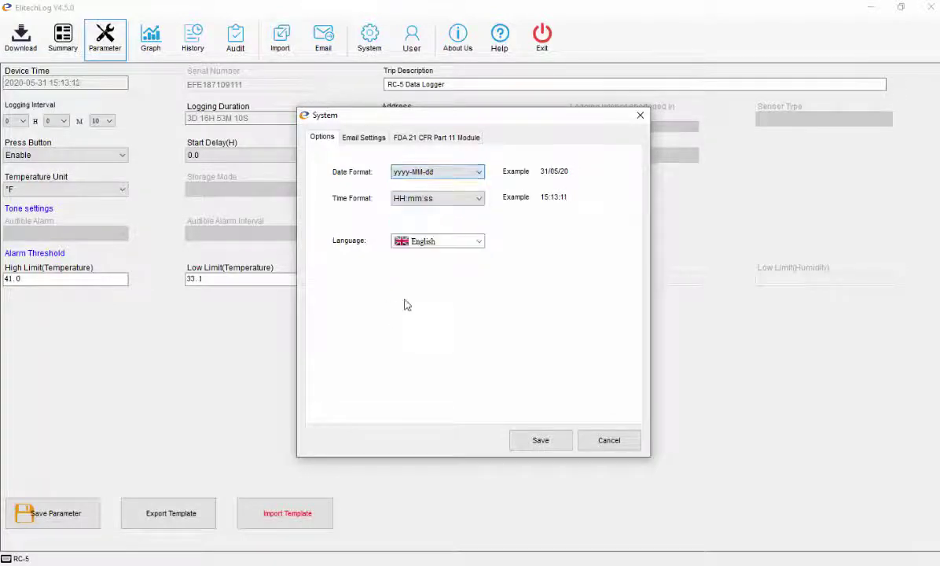
click(415, 201)
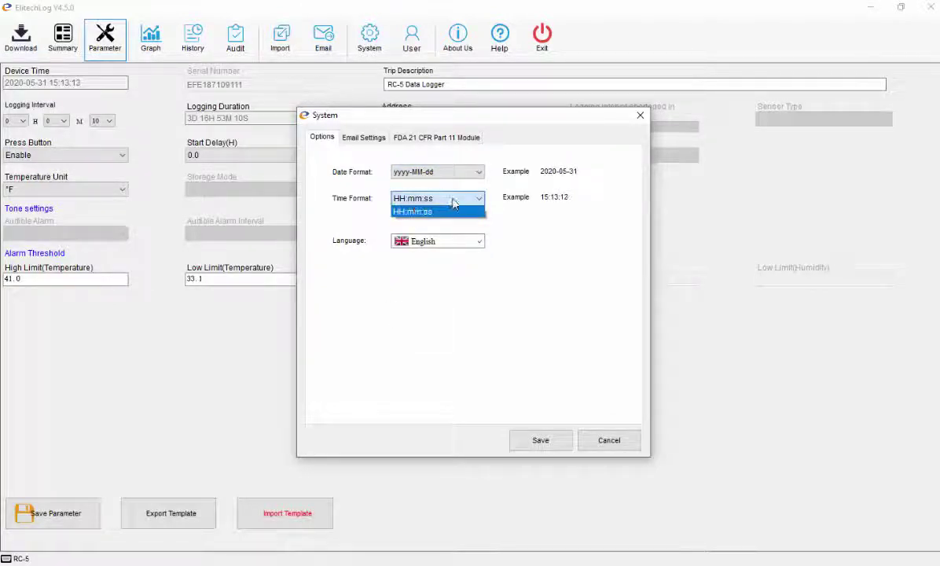
click(479, 241)
click(477, 242)
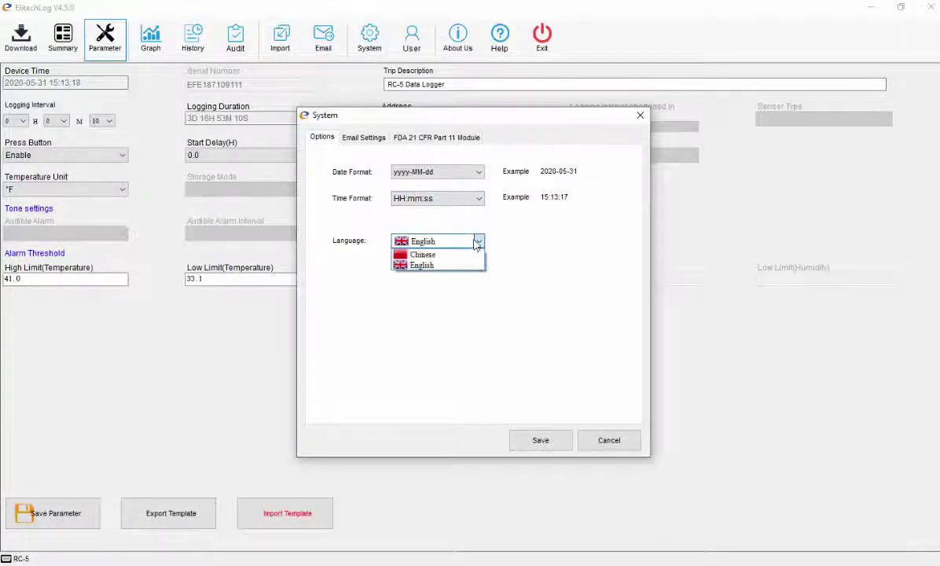
click(425, 265)
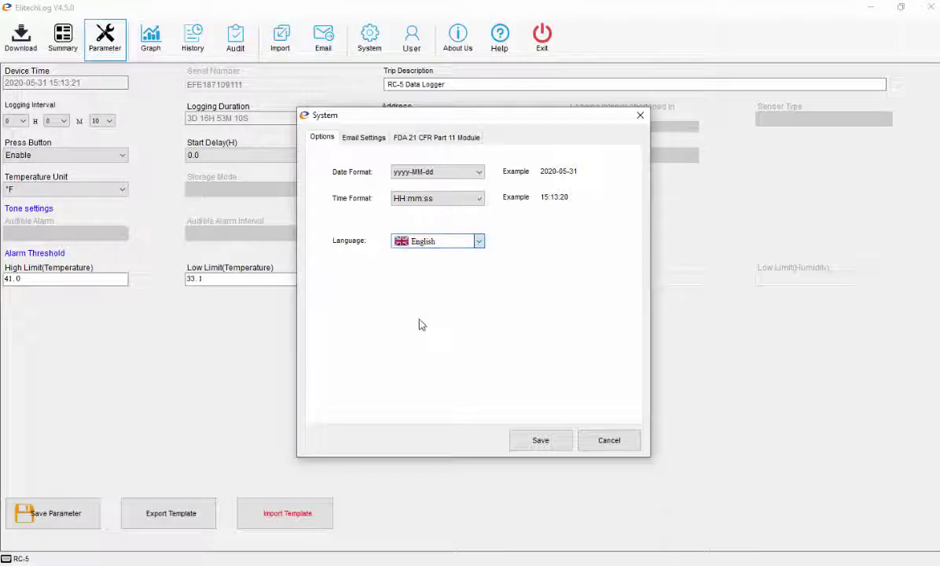
- Review the email settings: SMTP server, sender's email, password, subject, port and SSL option
click(362, 137)
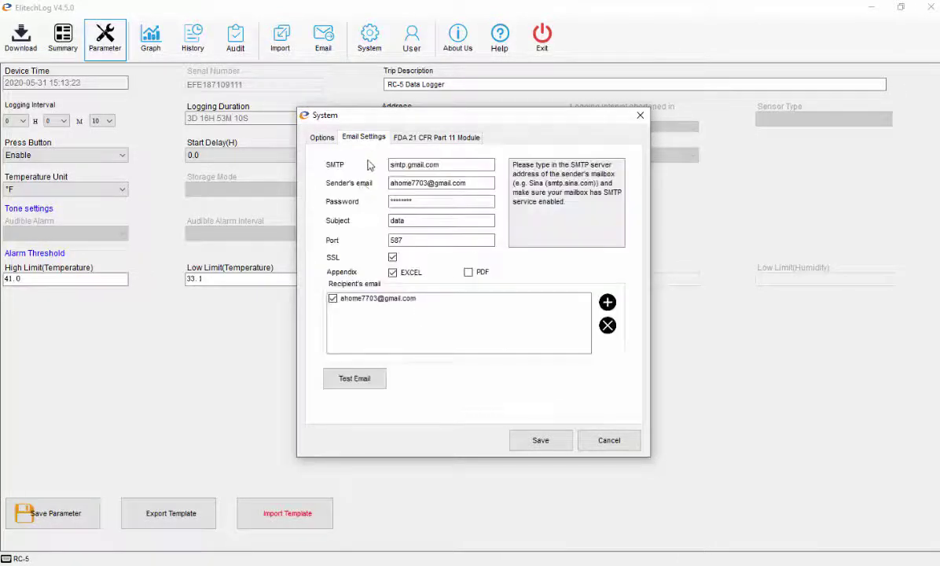
click(392, 258)
click(392, 257)
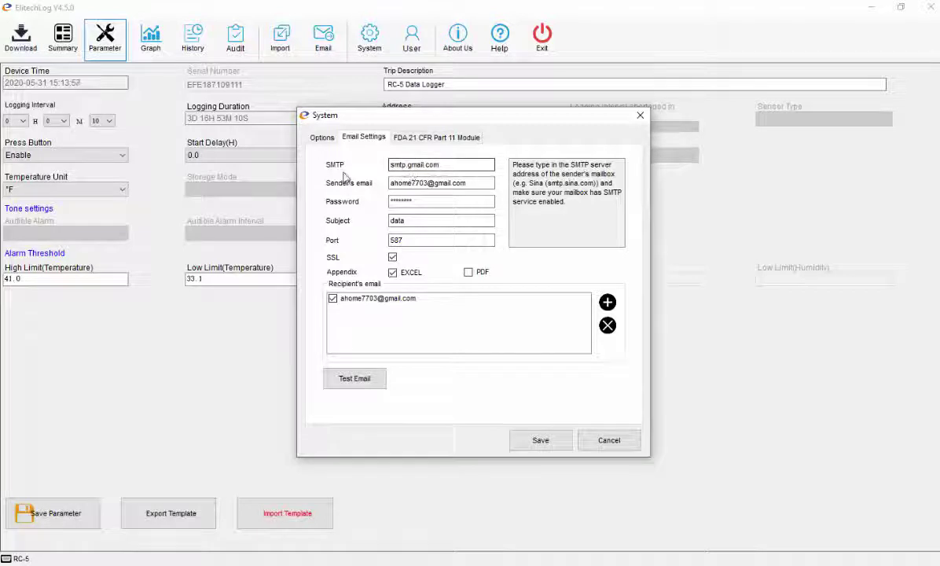
drag(441, 164, 388, 165)
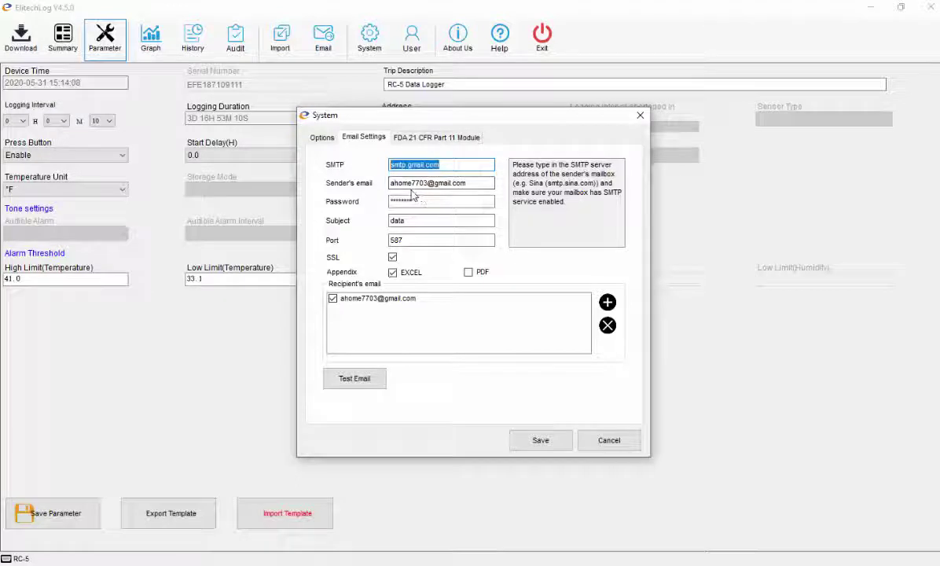
drag(402, 182, 495, 168)
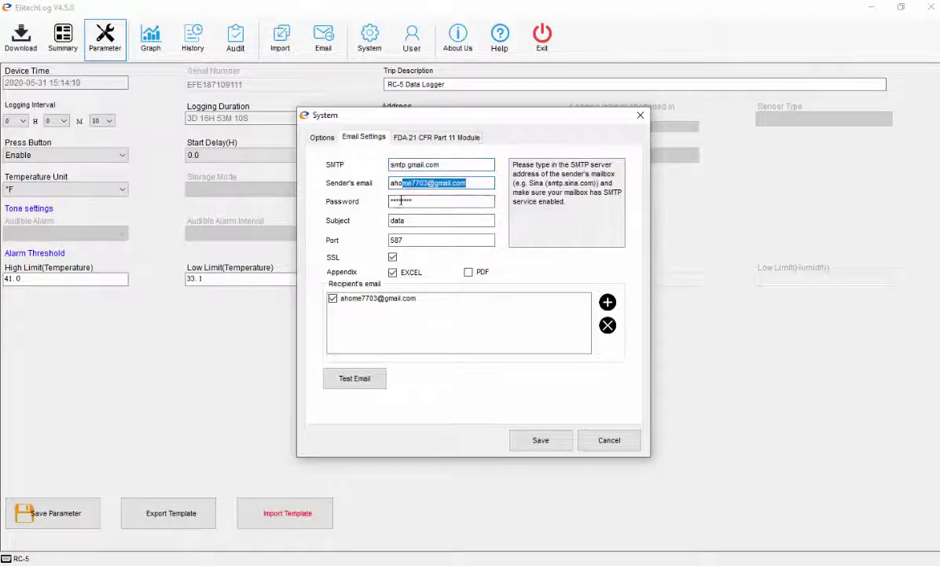
drag(412, 202, 400, 201)
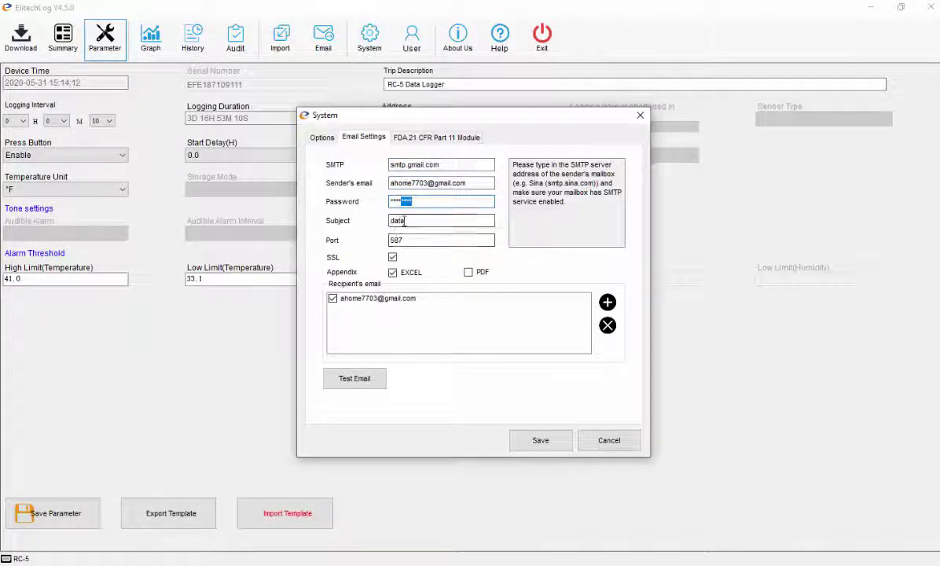
double_click(420, 221)
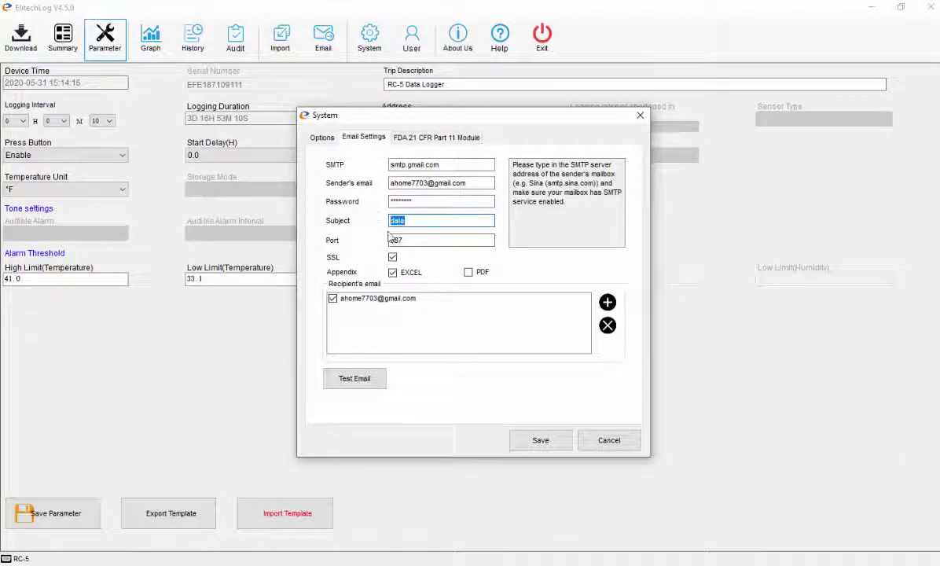
double_click(404, 240)
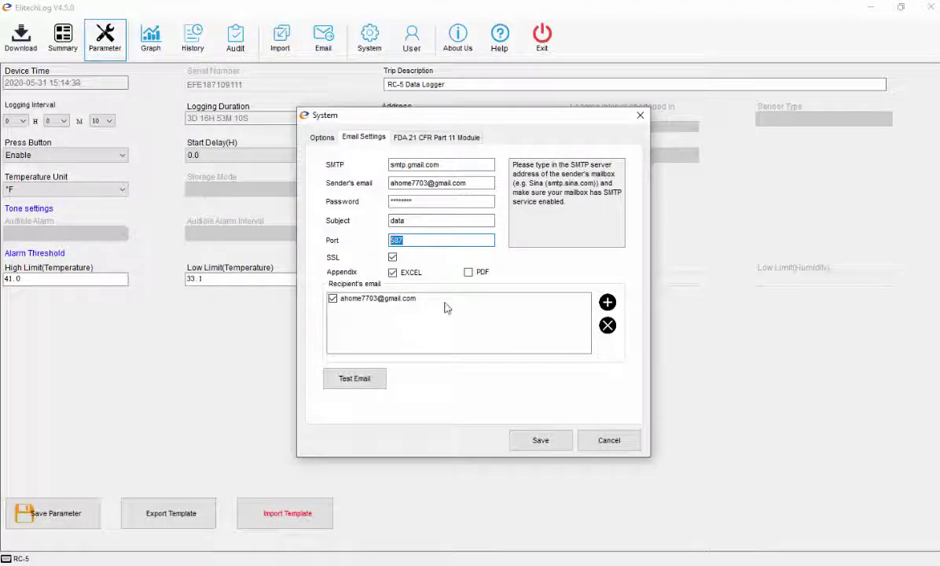
- Send a test email with the current email settings and dismiss the reminder
click(358, 381)
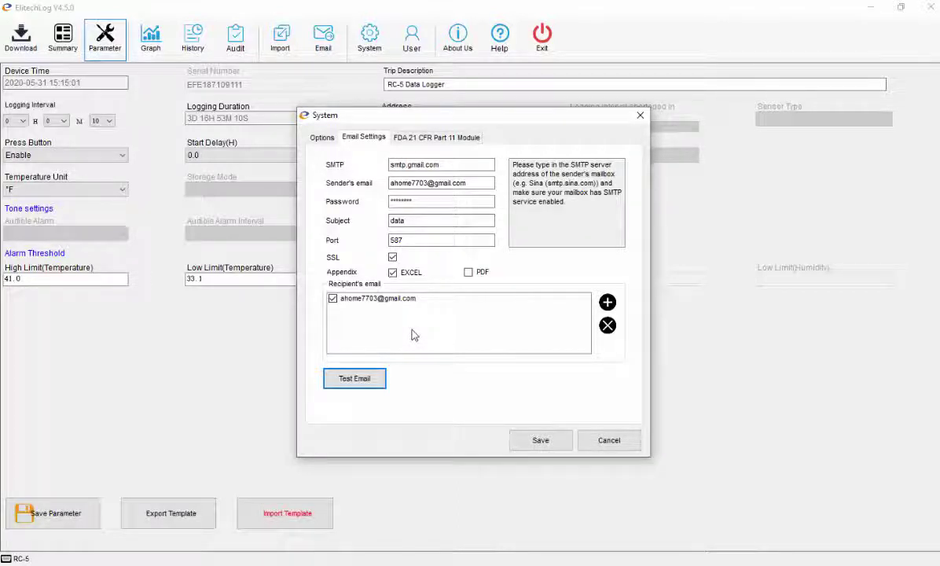
click(334, 379)
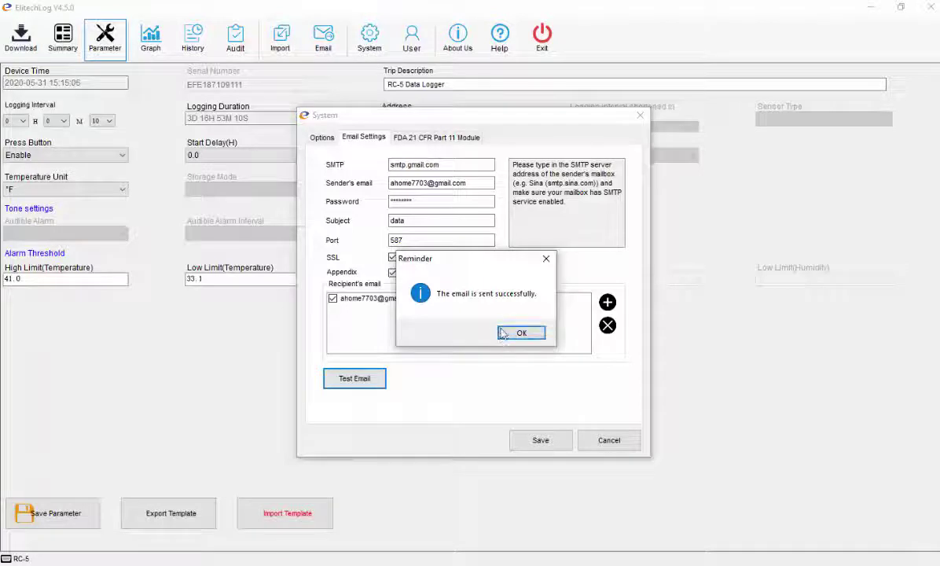
click(515, 334)
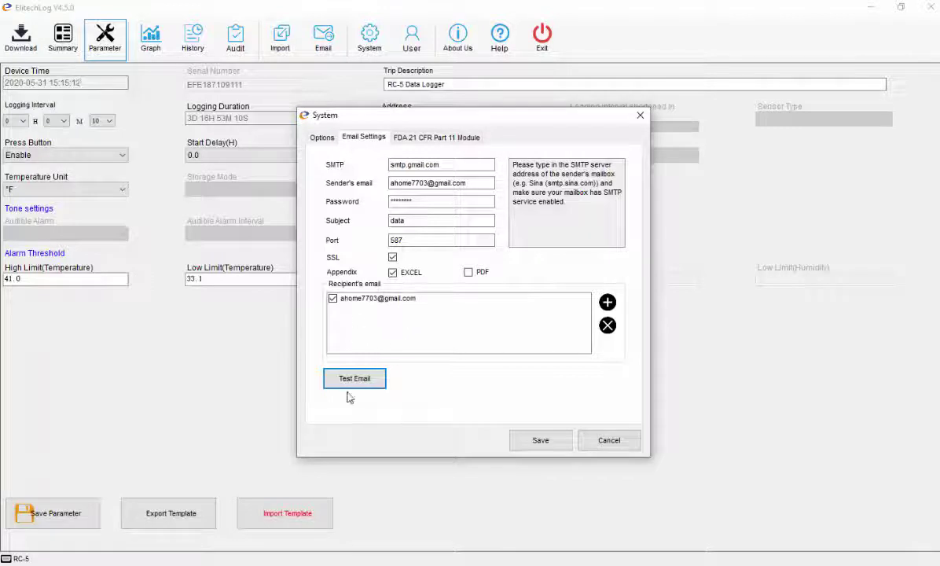
- View the FDA 21 CFR Part 11 Module information and close the system settings
click(421, 138)
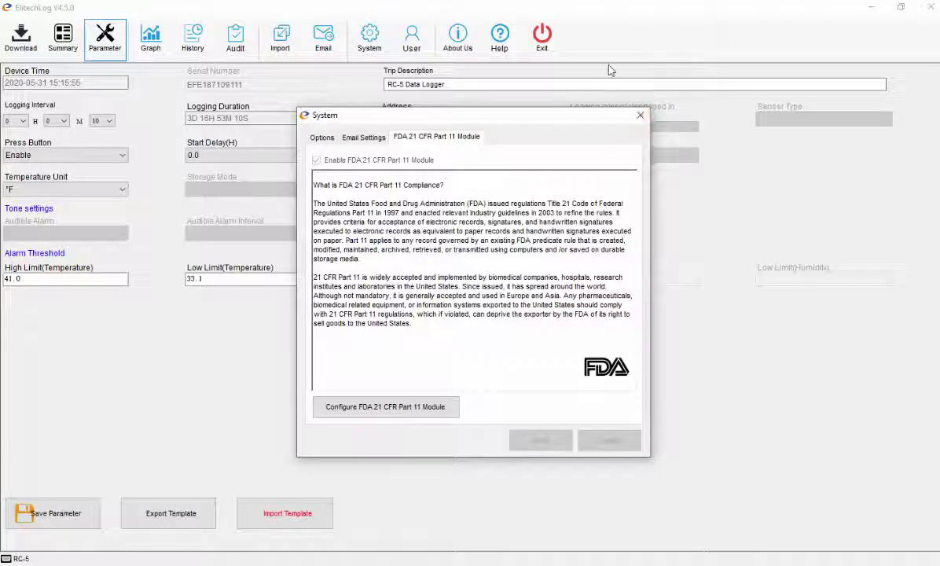
click(638, 116)
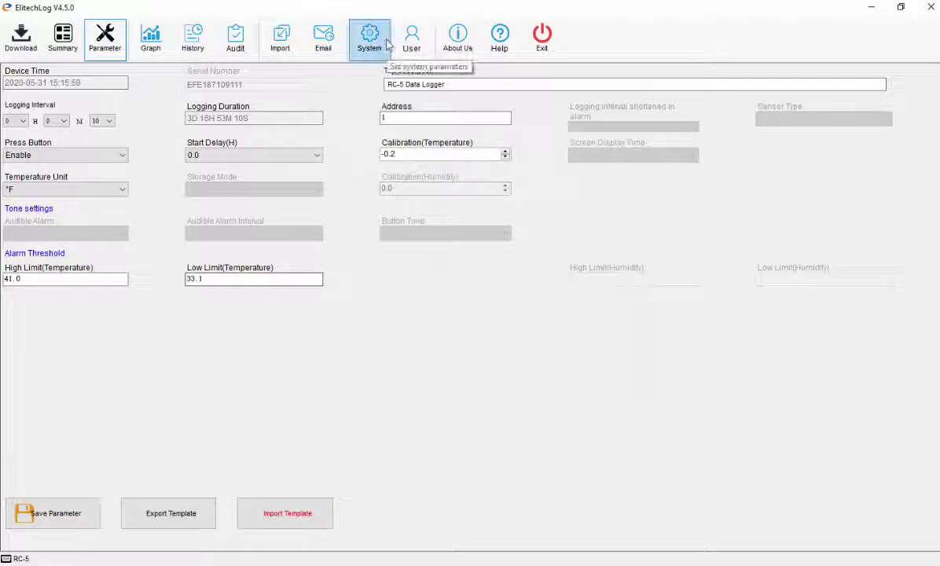
- View the import dialog for ELT data files and close it without importing anything
click(105, 38)
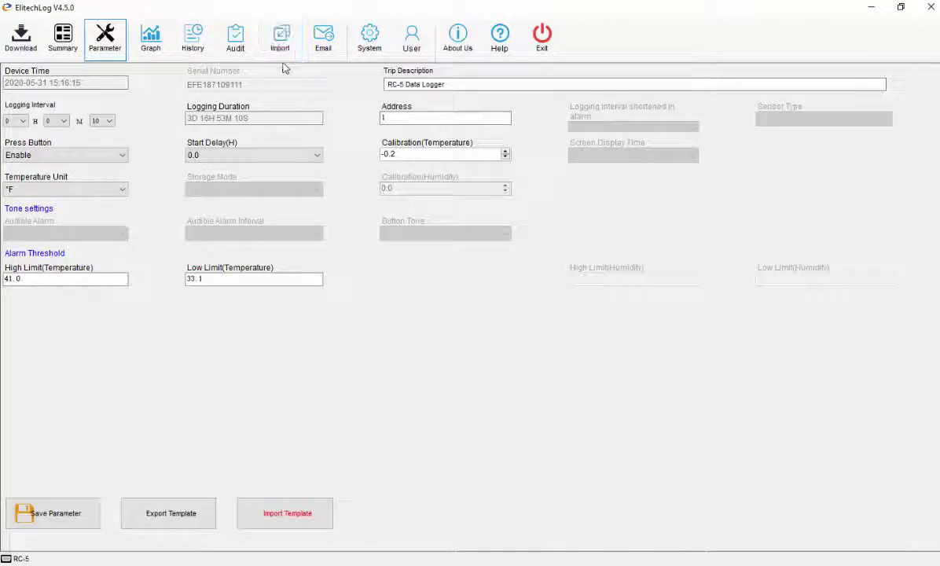
click(284, 49)
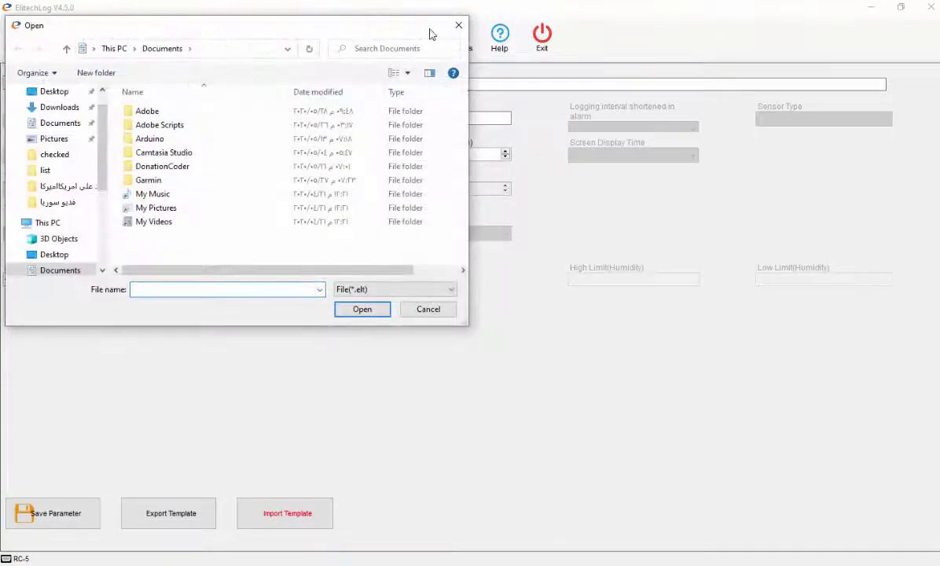
click(455, 26)
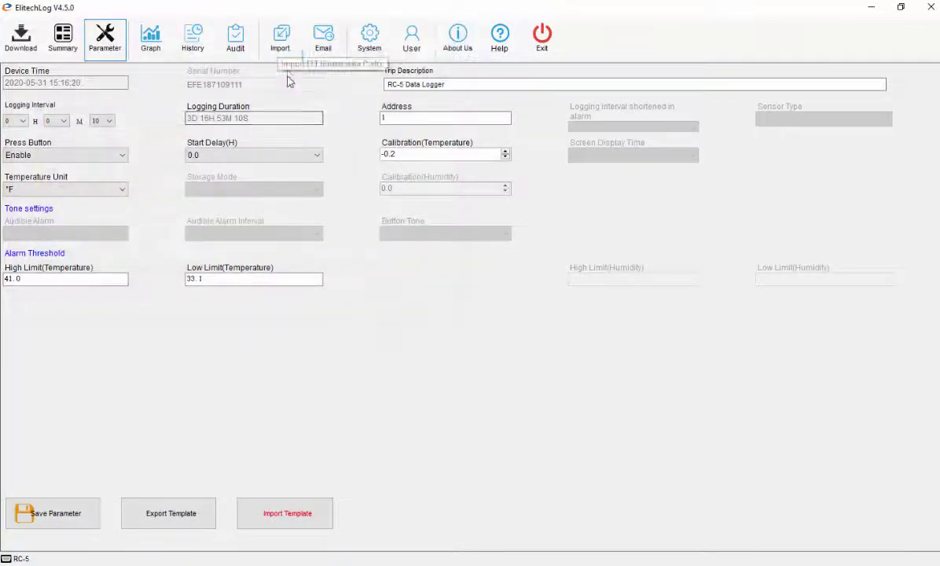
- Review the audit trail and the history of saved RC-5 data records
click(242, 41)
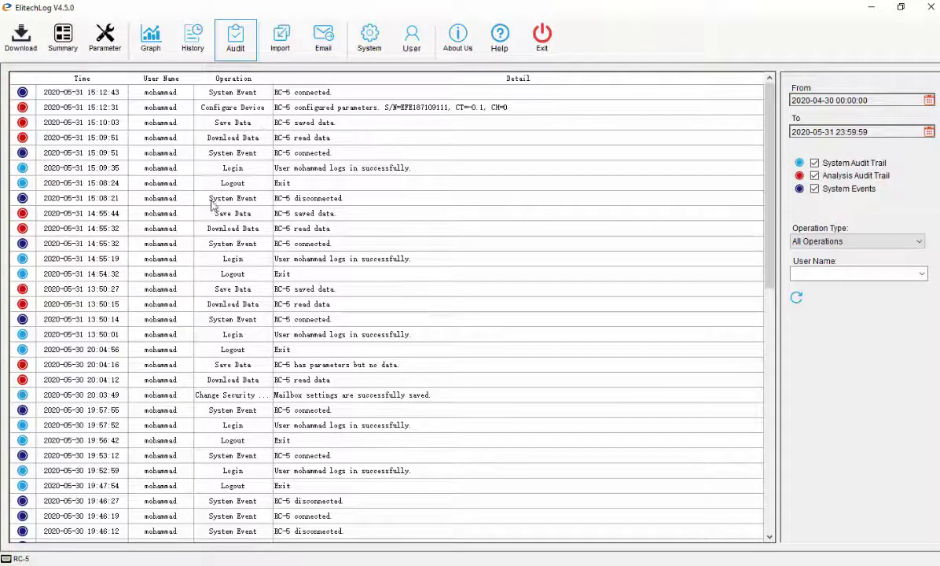
click(192, 36)
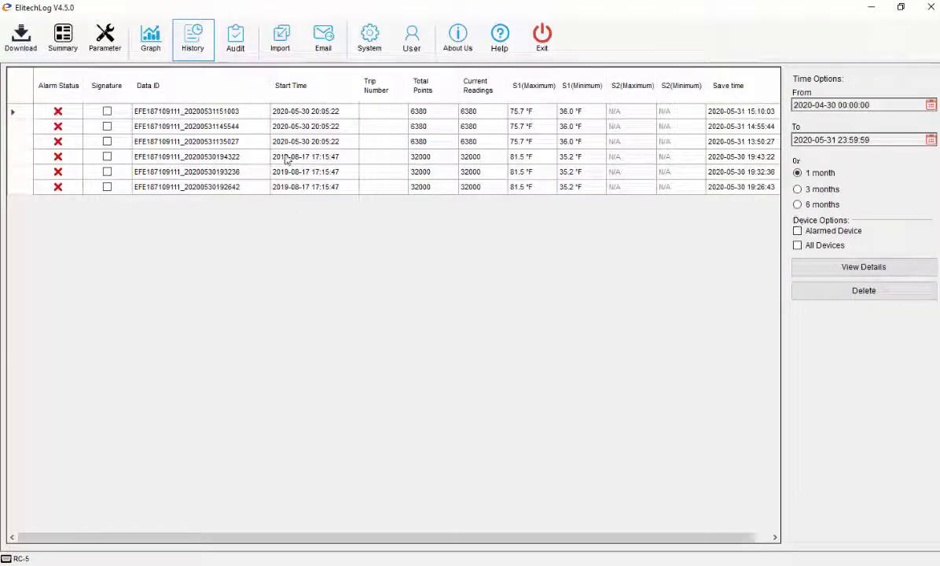
- Examine the recorded temperature data as a graph, as a summary and as a list of timed readings
click(151, 39)
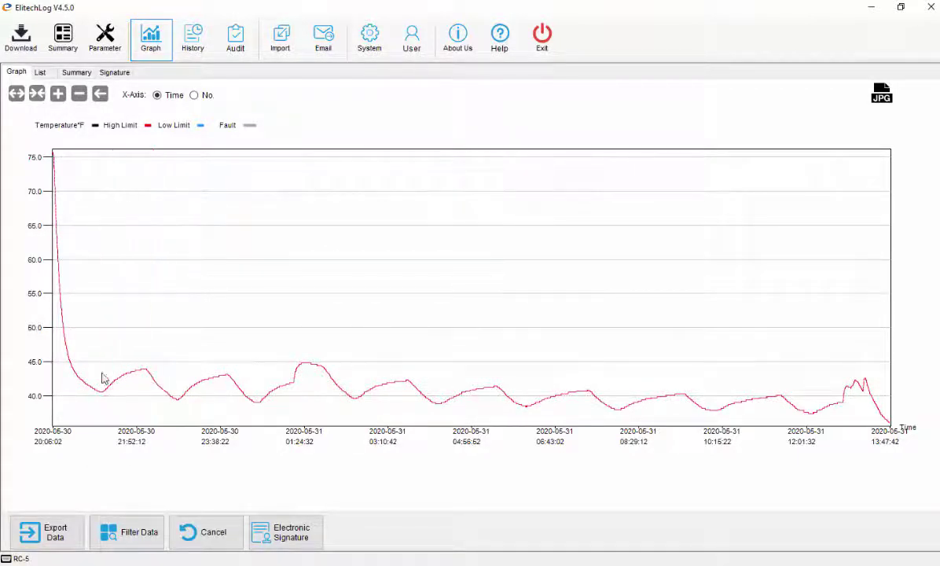
mouse_move(142, 330)
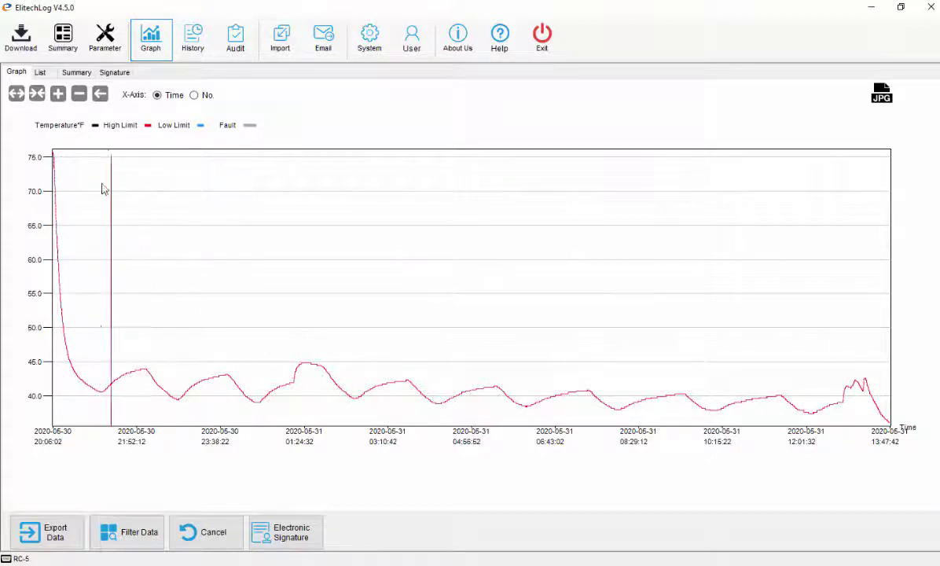
click(38, 72)
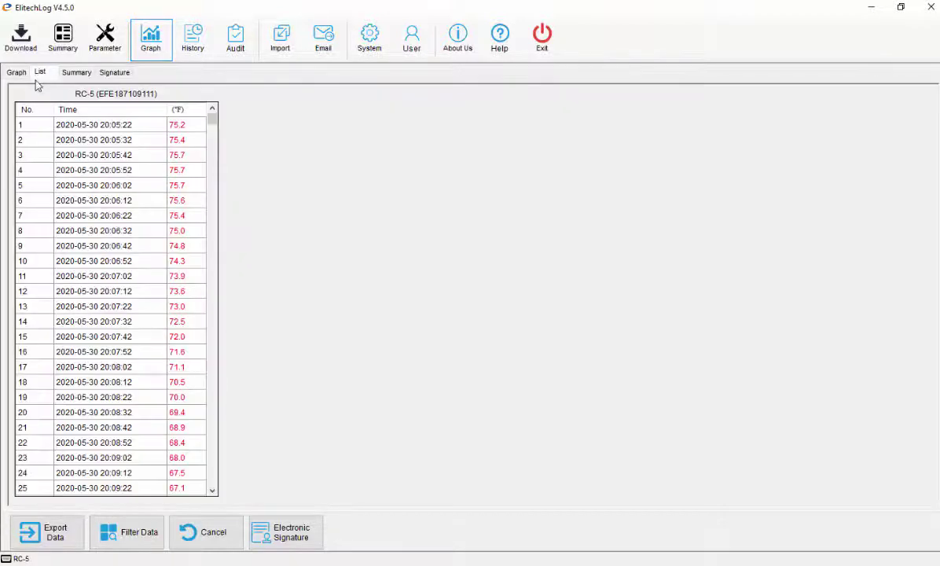
click(71, 73)
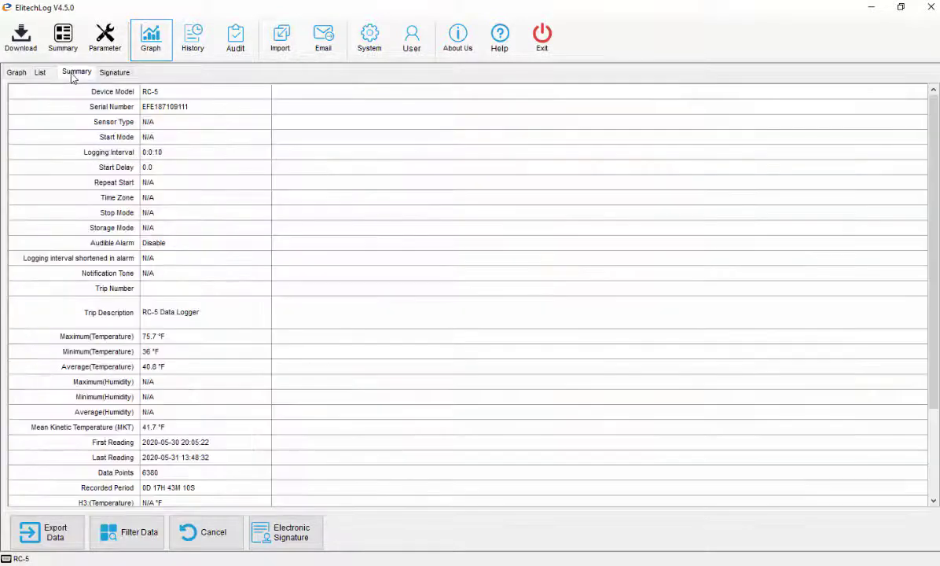
click(16, 73)
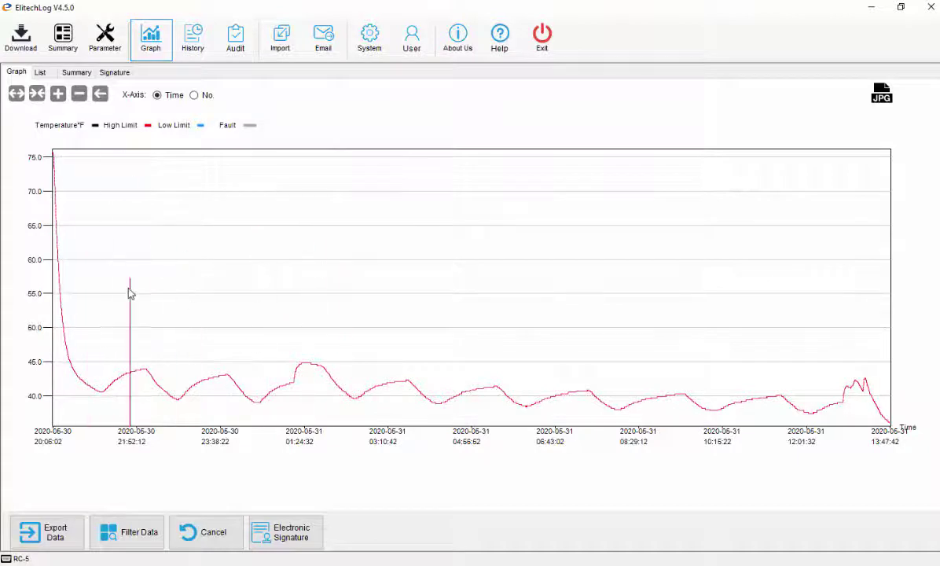
click(40, 73)
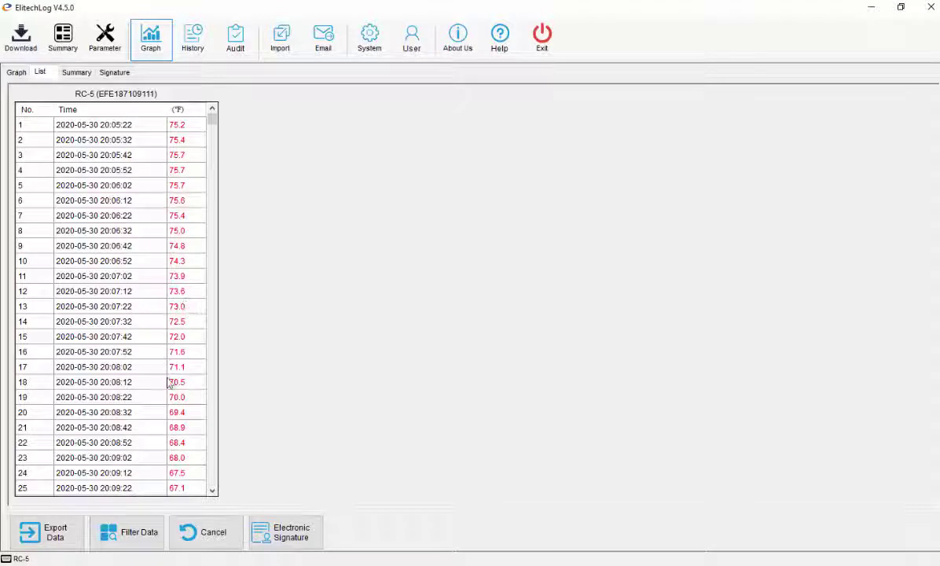
mouse_move(212, 120)
mouse_down()
mouse_move(220, 167)
mouse_move(210, 293)
mouse_move(198, 311)
mouse_move(189, 495)
mouse_move(209, 364)
mouse_move(183, 102)
mouse_move(210, 114)
mouse_up()
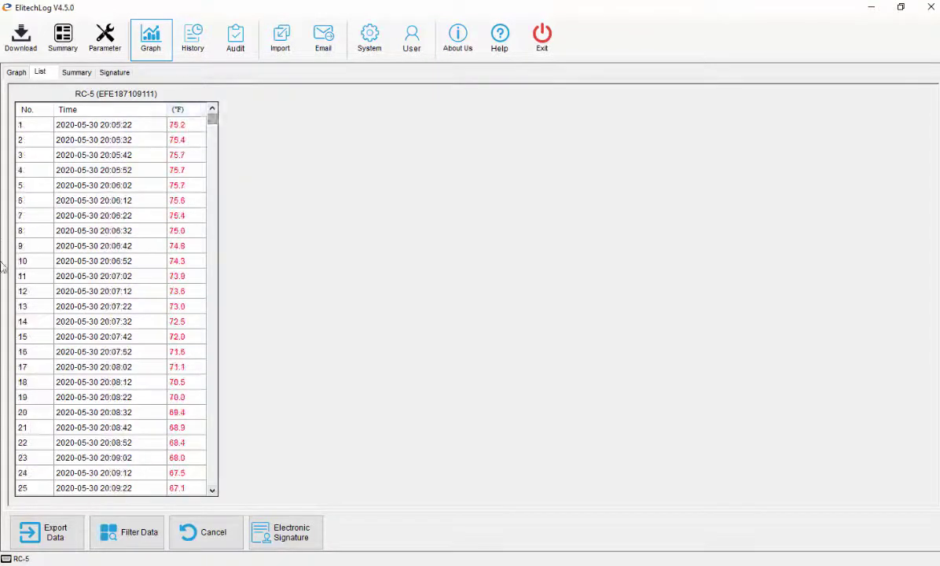
- Review the device summary and check the high temperature limit among the logger's alarm threshold parameters
click(98, 39)
click(58, 40)
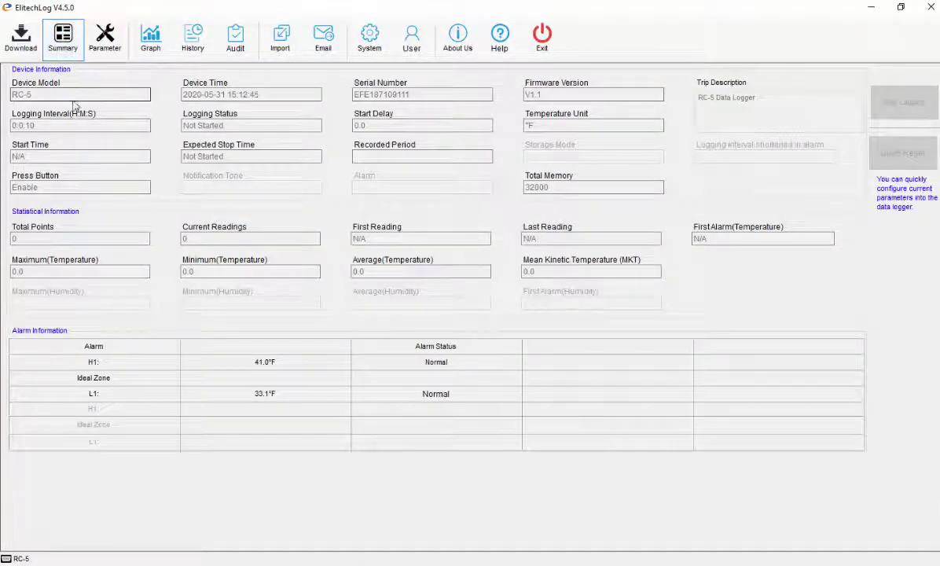
click(122, 52)
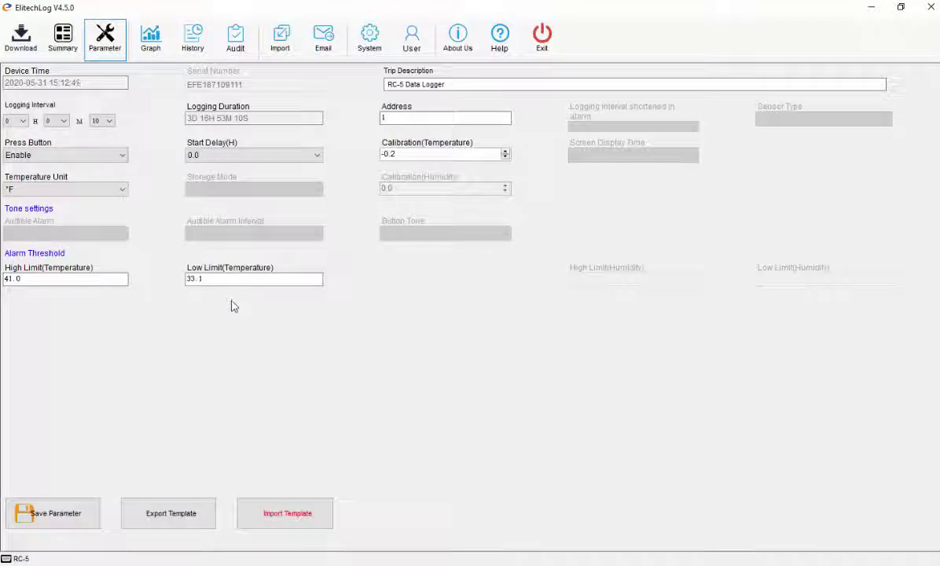
click(12, 279)
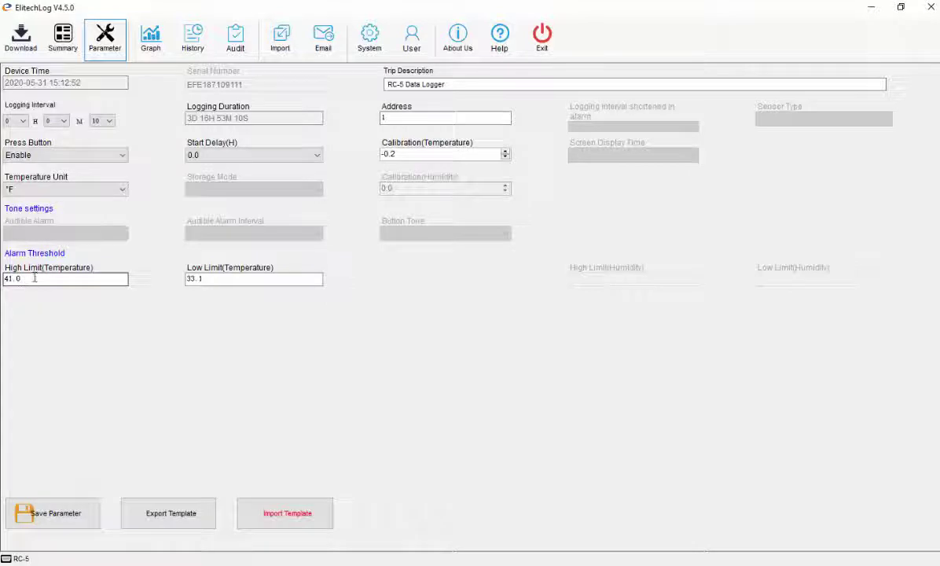
- Check the temperature graph and readings list against the limits and read the data summary through to its end
click(150, 38)
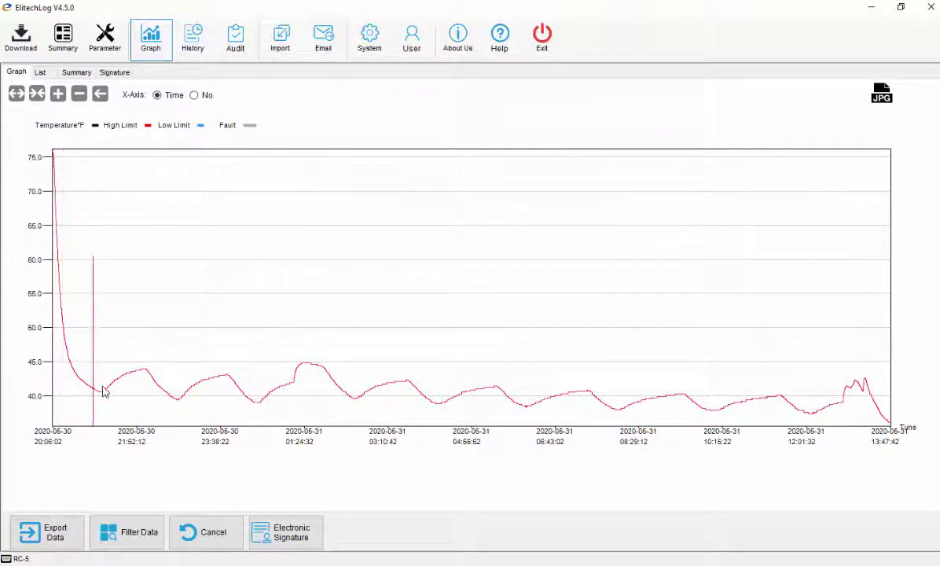
click(40, 72)
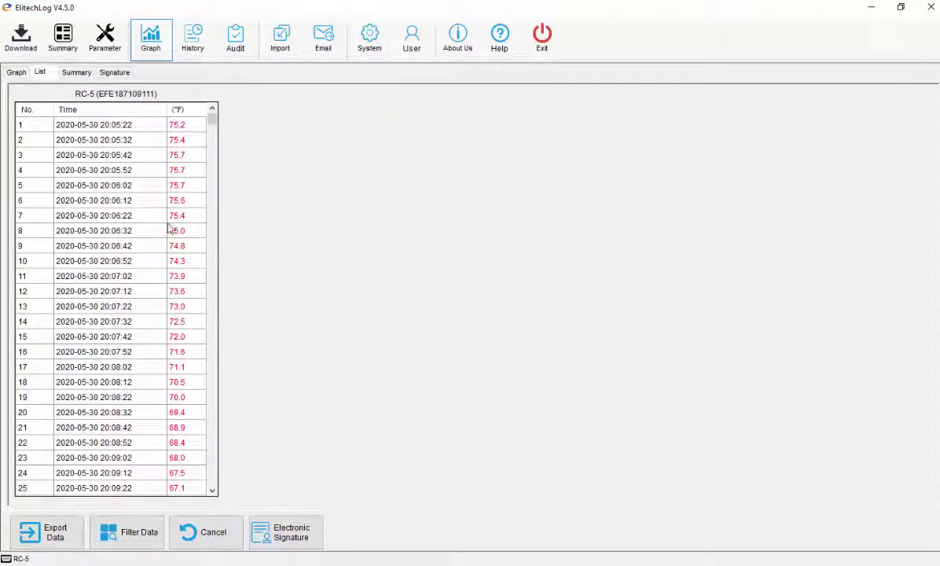
click(76, 72)
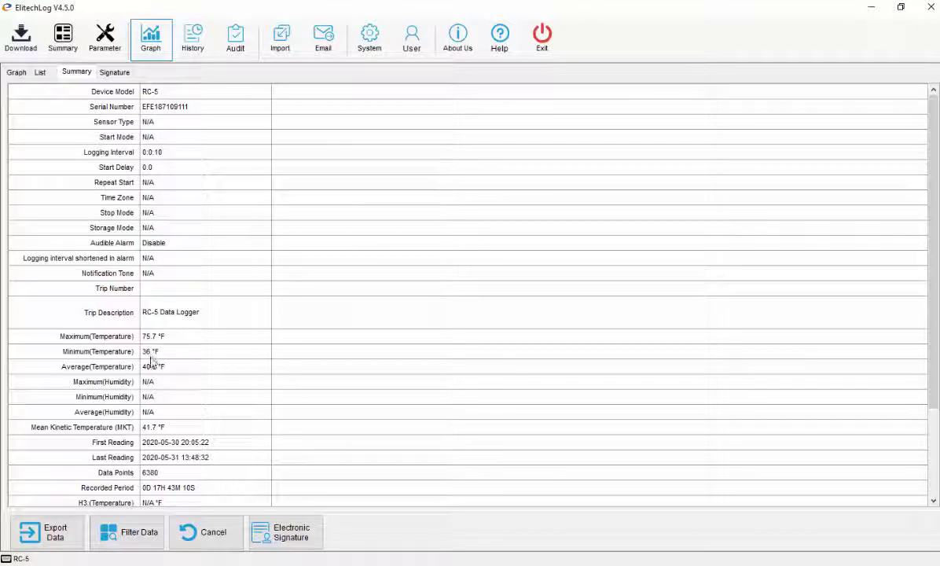
scroll(155, 397, down, 2)
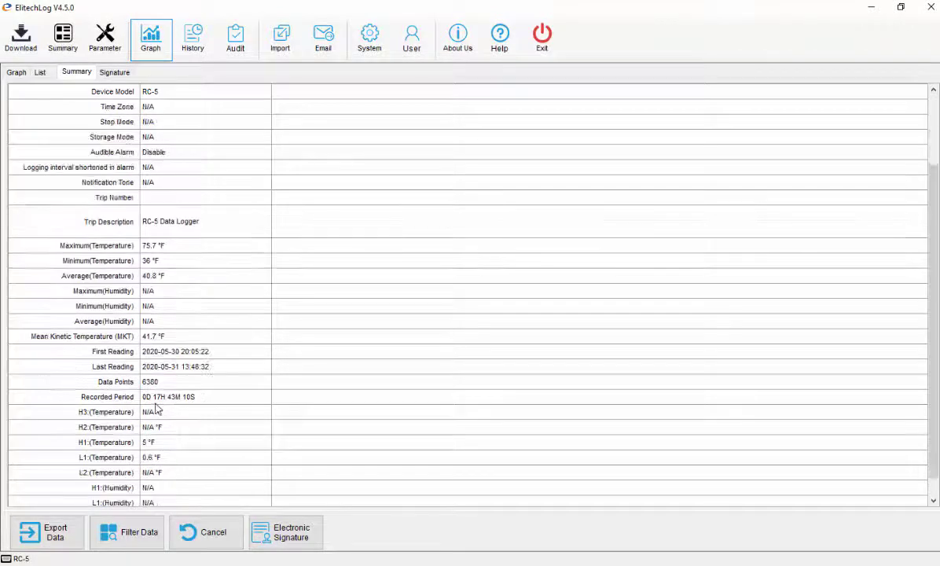
scroll(72, 328, down, 1)
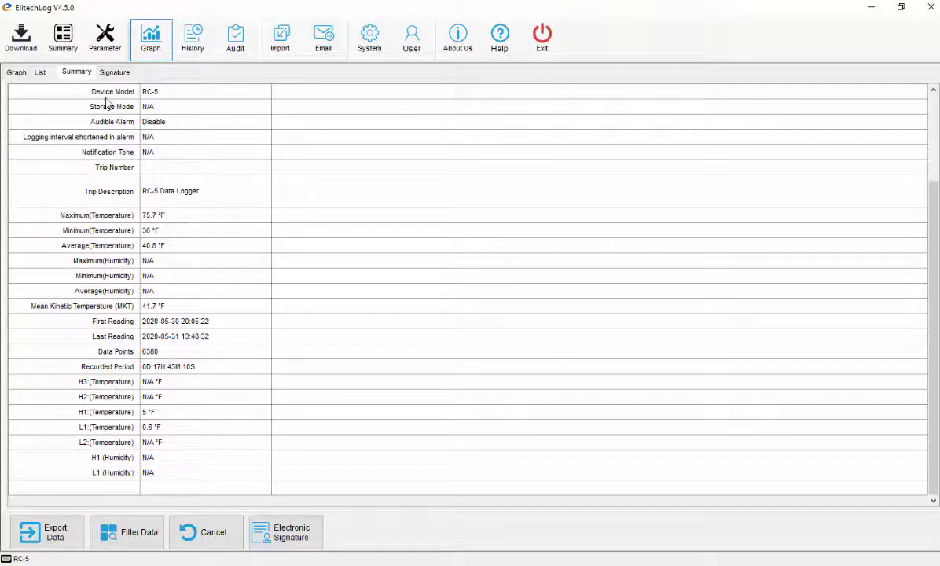
- View the data's signature records and the available export formats, closing the export dialog without exporting
click(112, 73)
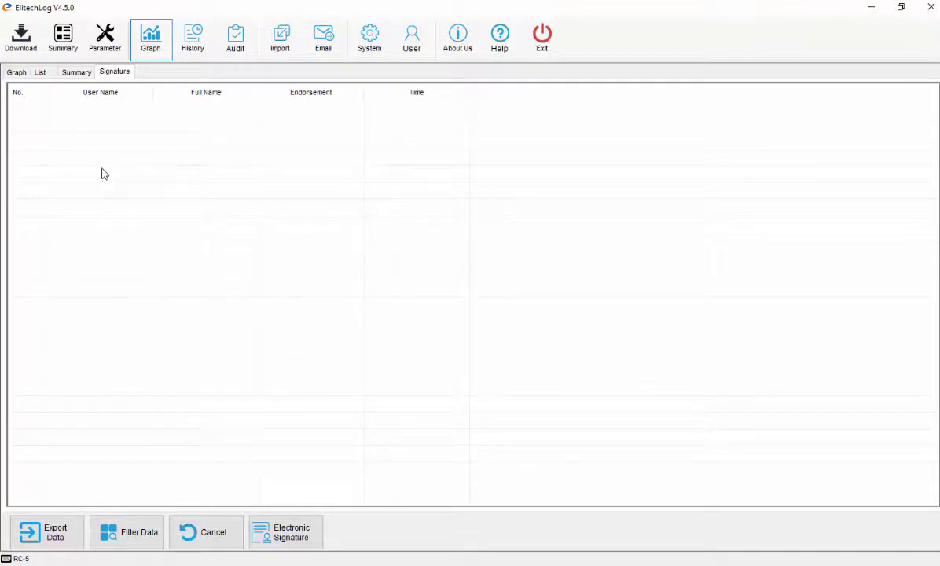
click(41, 533)
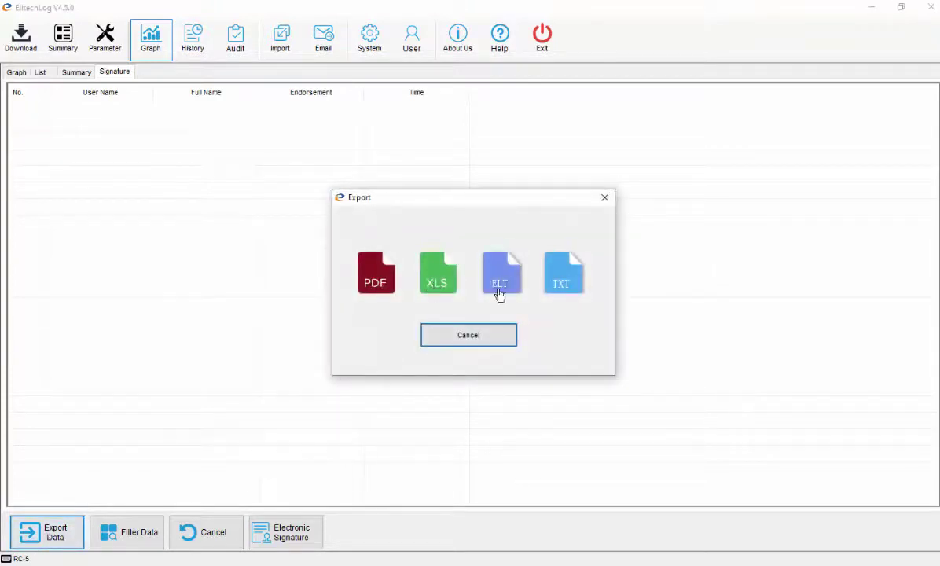
click(606, 198)
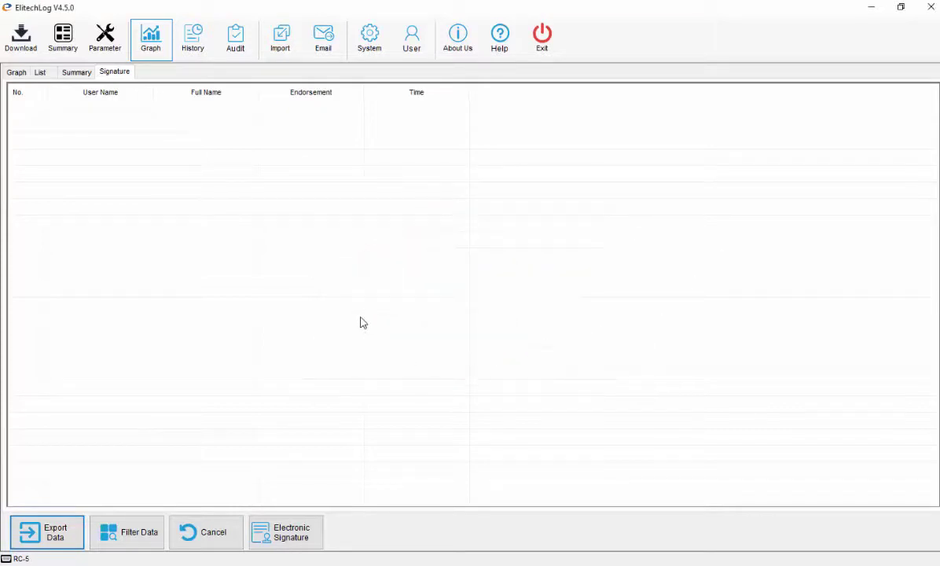